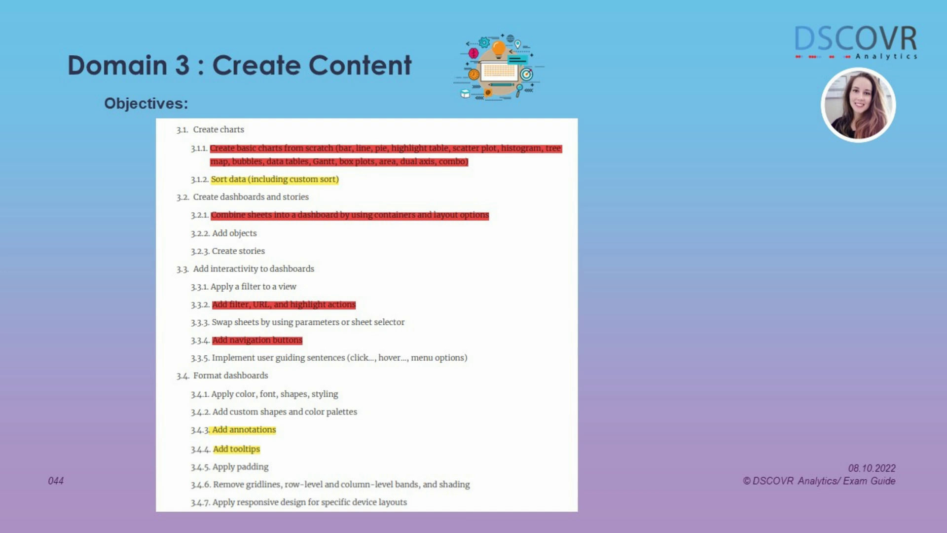
key("Right")
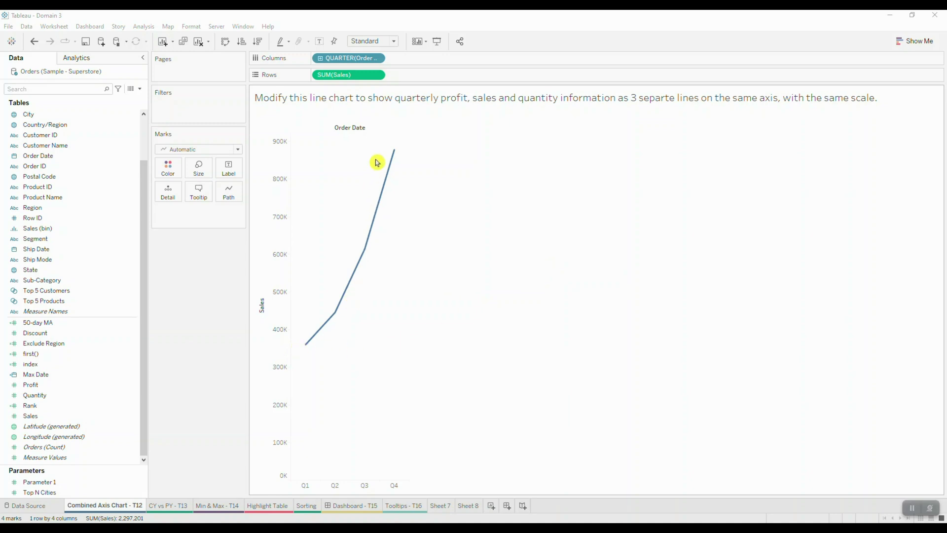
- Add Profit to the existing Sales axis of the quarterly line chart so both measures share one axis
left_click(110, 385)
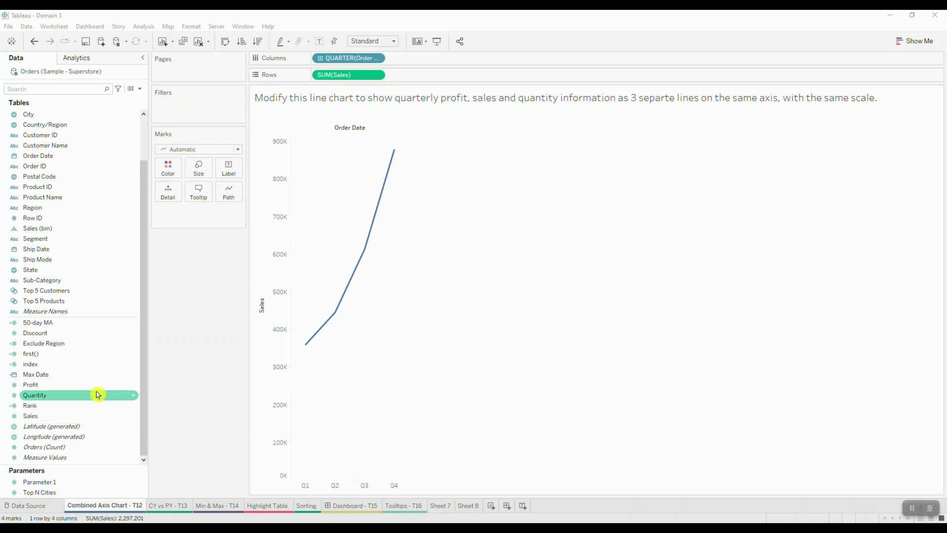
left_click_drag(67, 389, 273, 235)
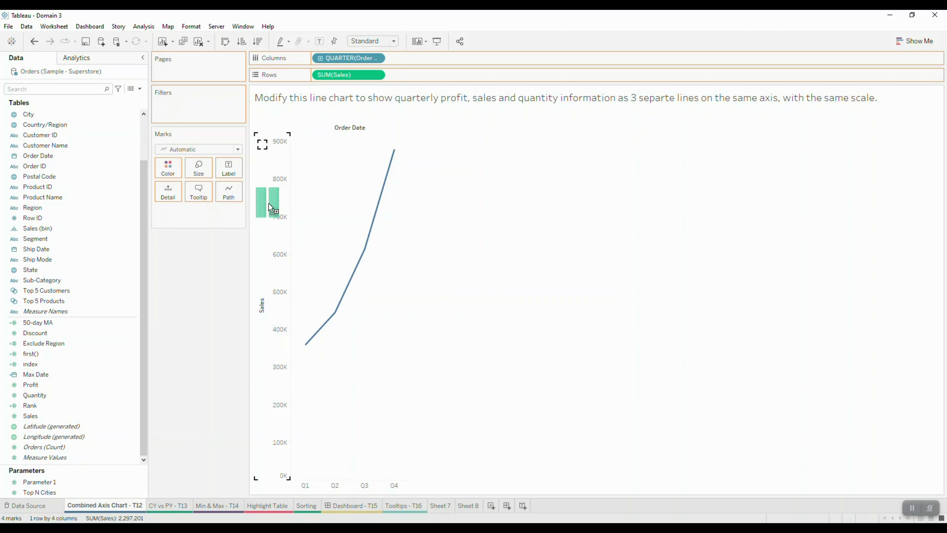
left_click_drag(270, 208, 270, 206)
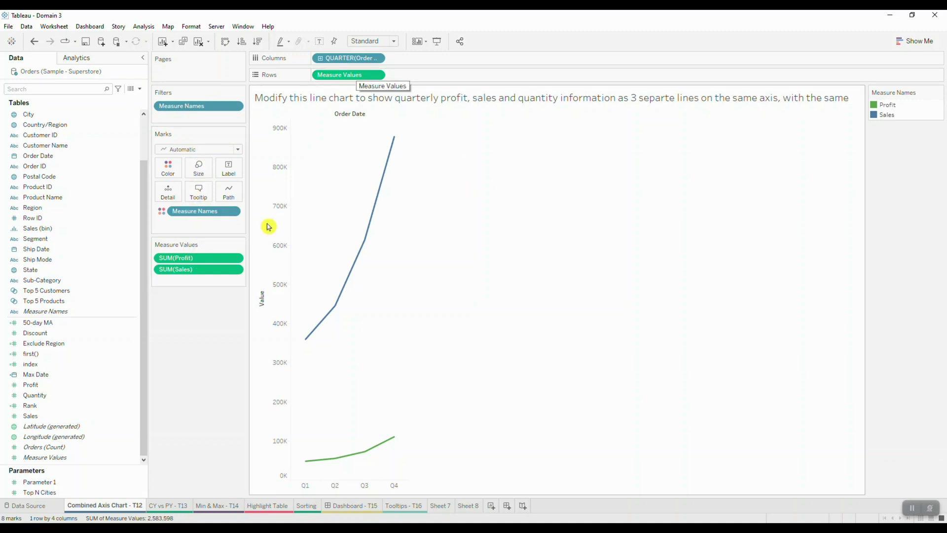
- Show the Measure Names filter and include Quantity as a third line on the shared axis
left_click(236, 106)
left_click(203, 144)
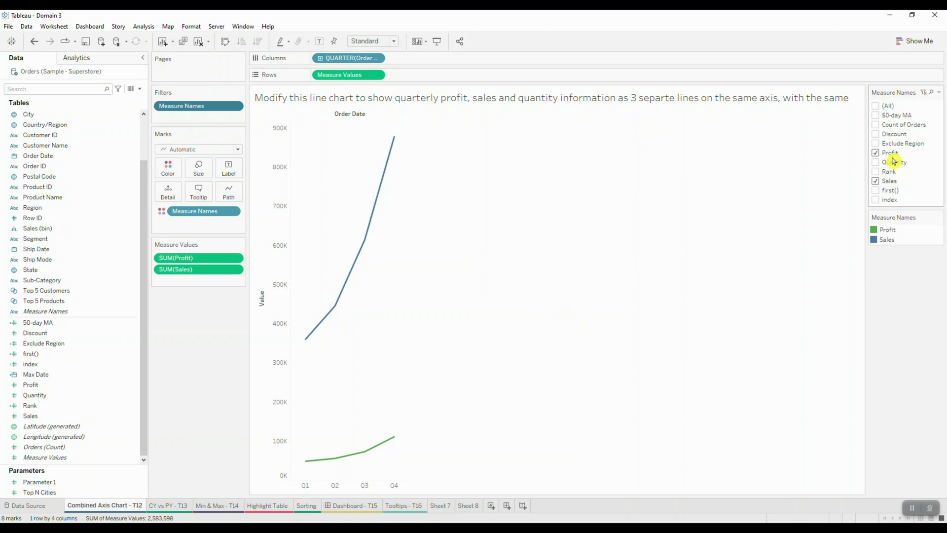
left_click(877, 162)
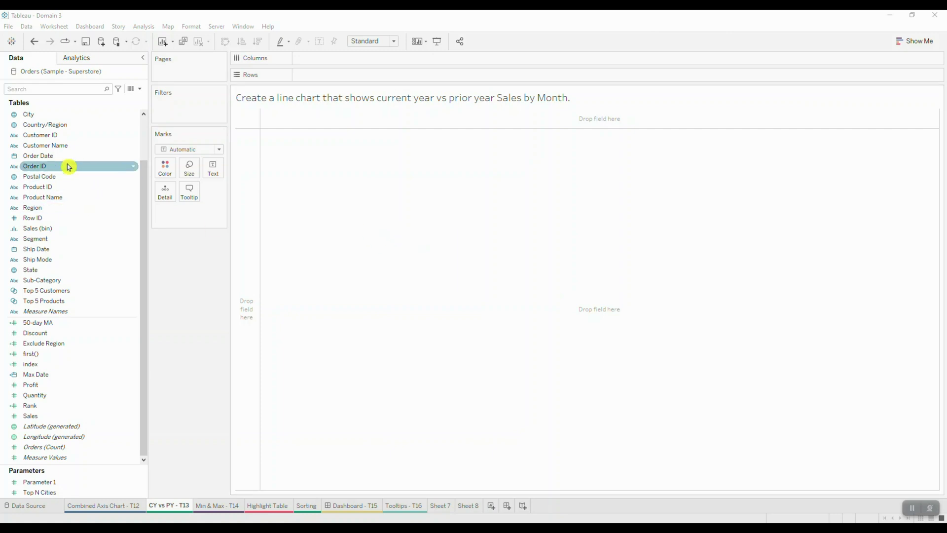
- On the CY vs PY - T13 sheet, build a line chart with the discrete month of Order Date as columns and Sales as rows
left_click_drag(63, 157, 311, 60)
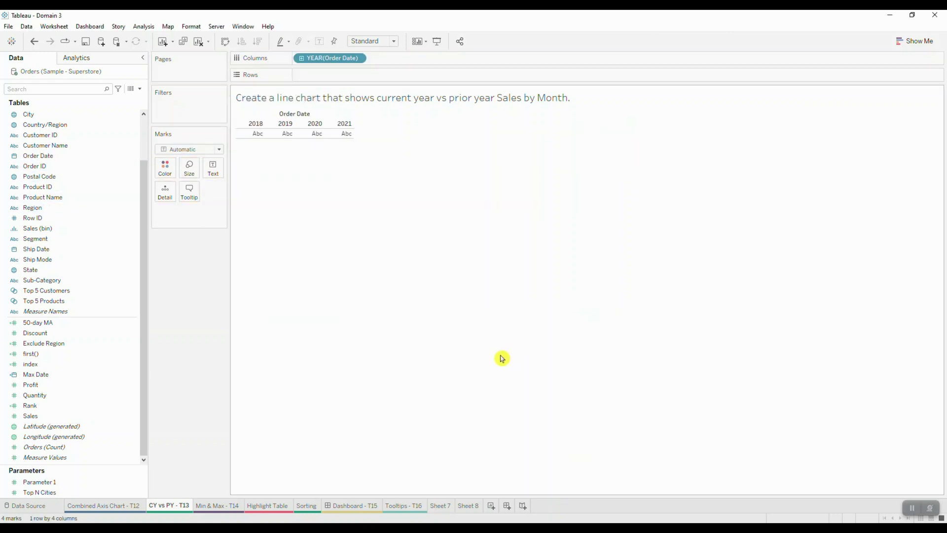
left_click(358, 59)
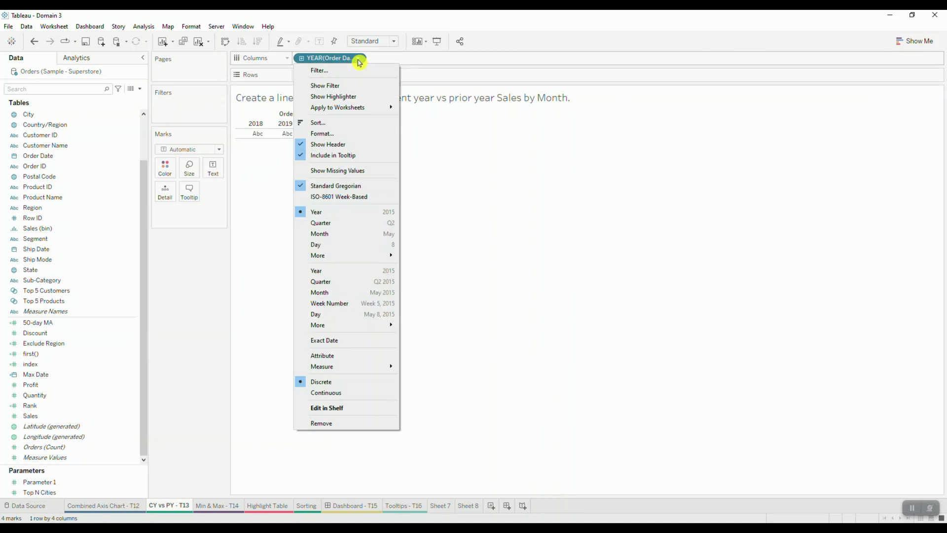
left_click(338, 233)
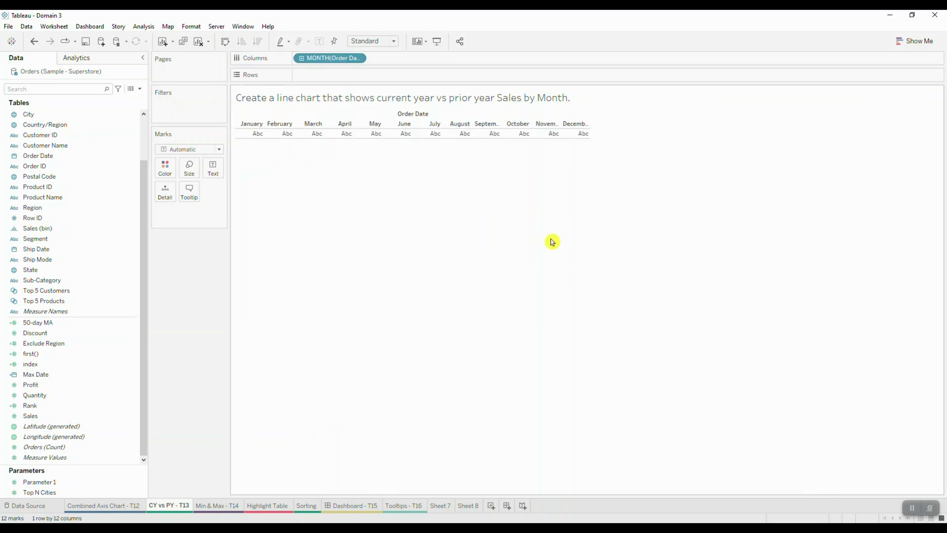
left_click(78, 444)
left_click_drag(58, 416, 340, 74)
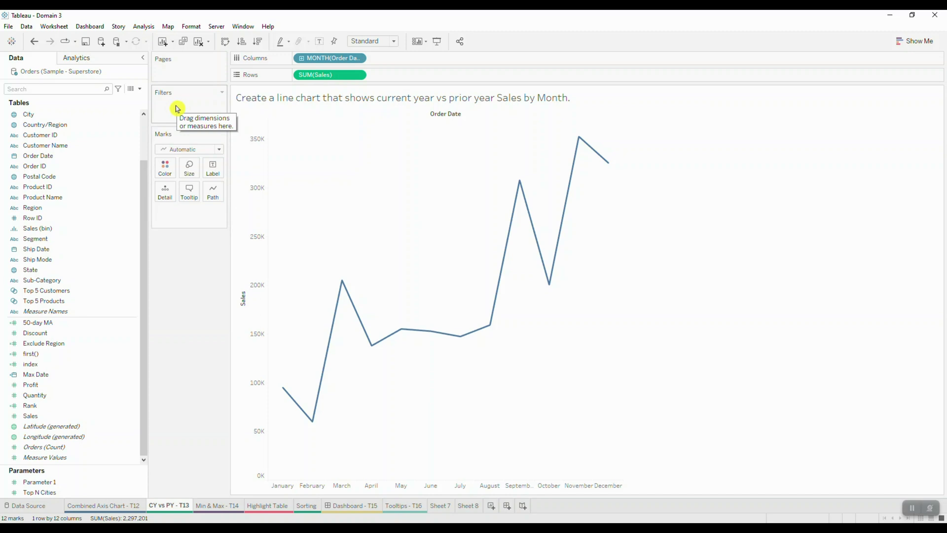
- Filter the chart to Order Date years 2020 and 2021, and color the lines by Order Date year
left_click_drag(66, 163, 185, 106)
left_click(478, 211)
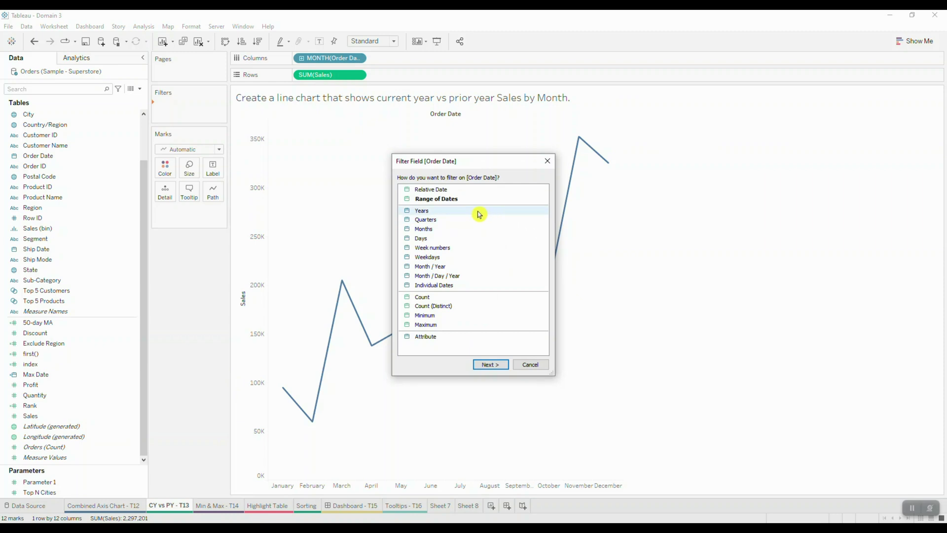
left_click(486, 365)
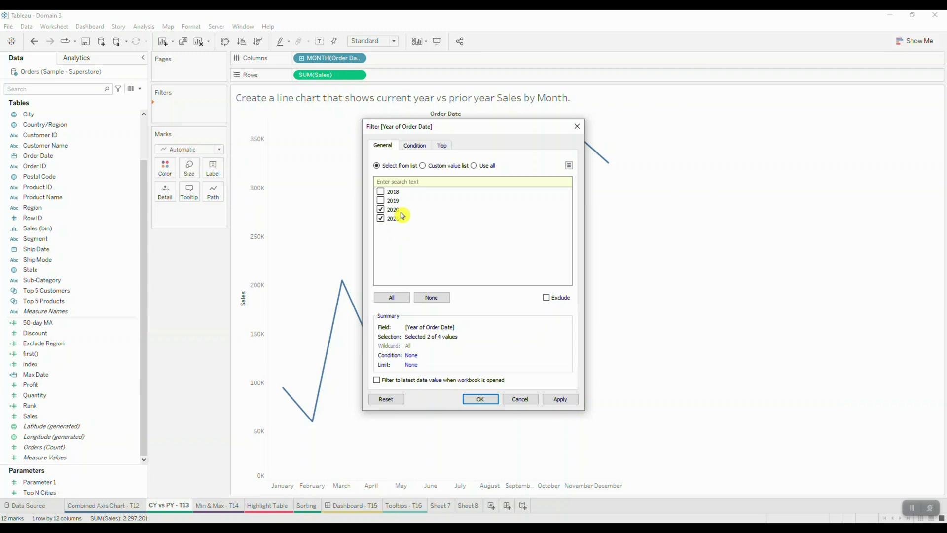
left_click(481, 401)
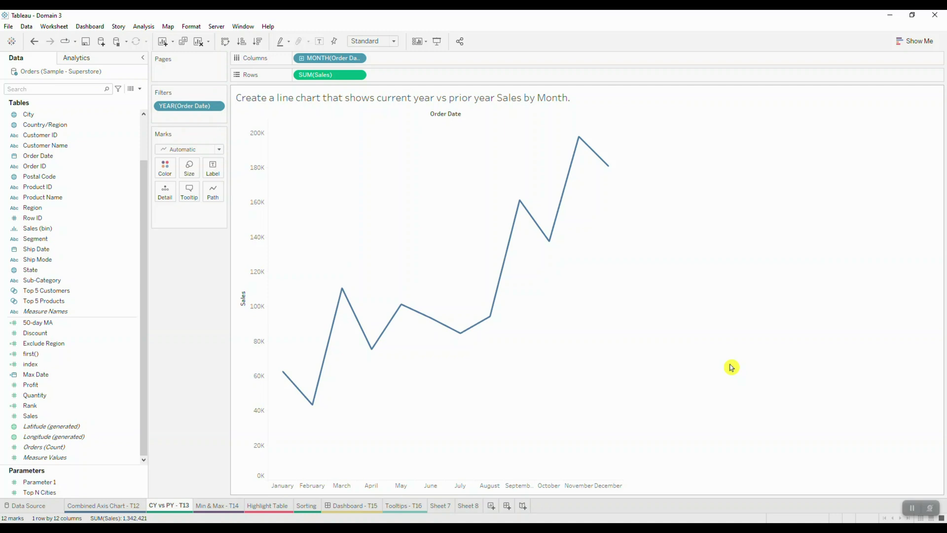
left_click_drag(63, 155, 165, 168)
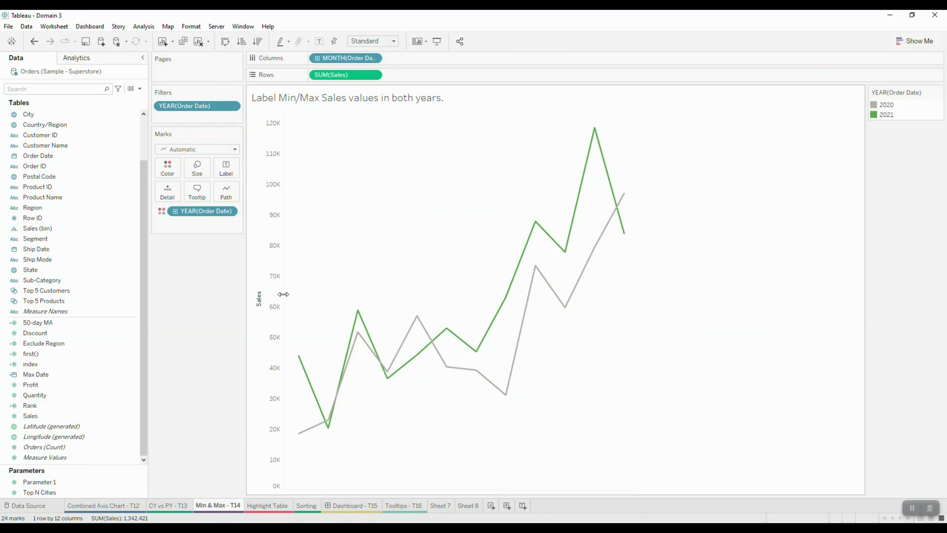
- On the Min & Max - T14 chart, show mark labels for only the minimum and maximum Sales values
left_click(227, 168)
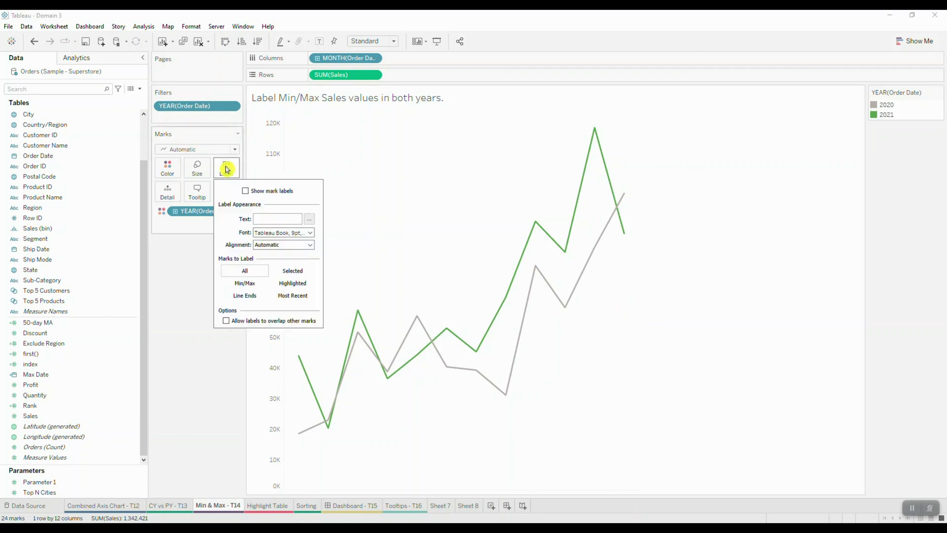
left_click(246, 191)
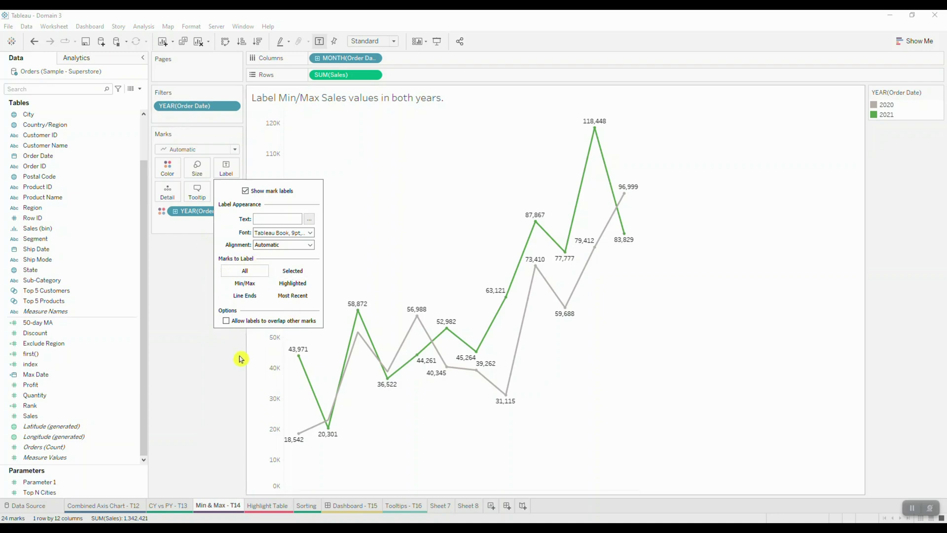
left_click(244, 285)
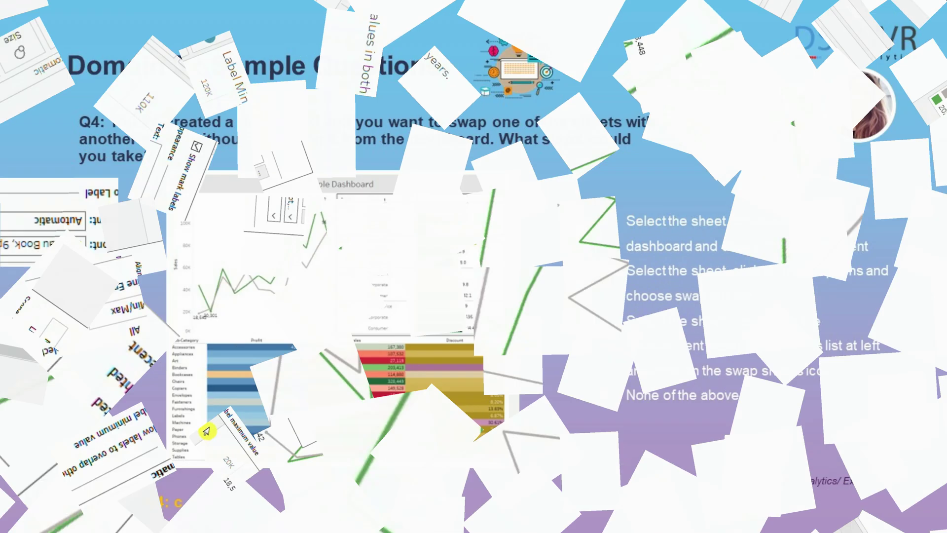
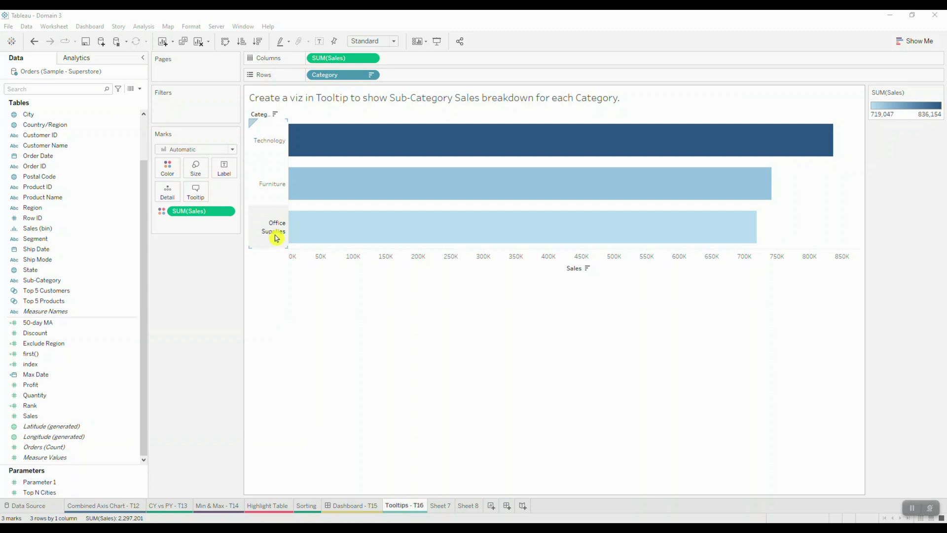
- Examine the category bars' current tooltips and the Sub-Category sales chart on Sheet 7
mouse_move(322, 143)
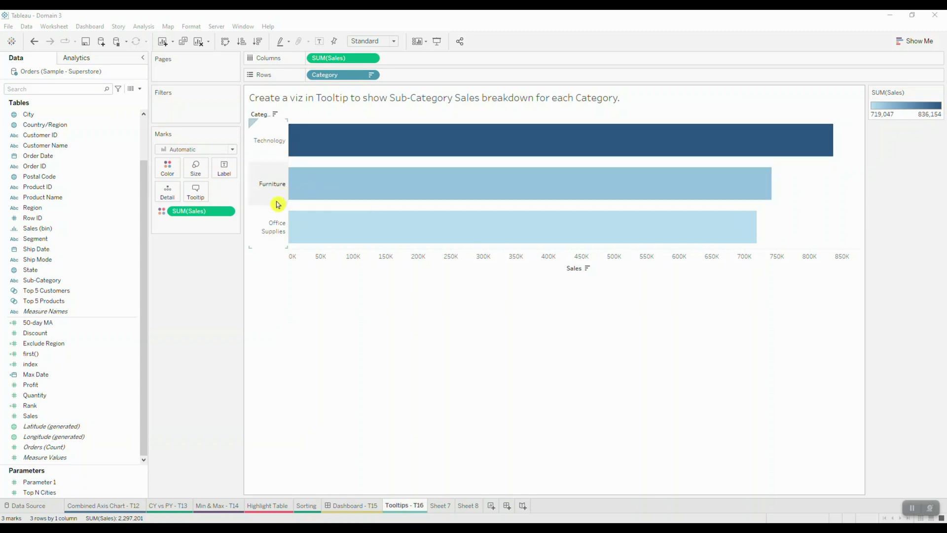
mouse_move(326, 221)
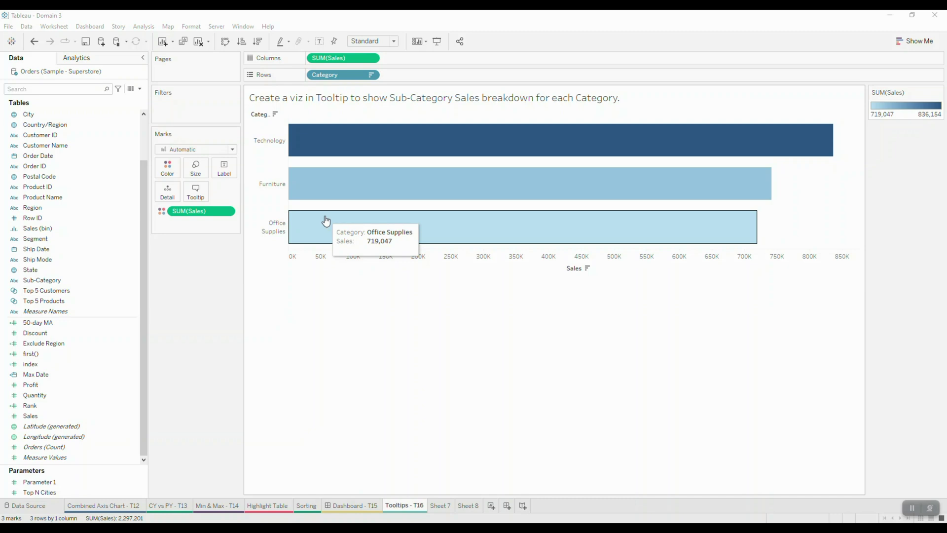
key("ctrl+Tab")
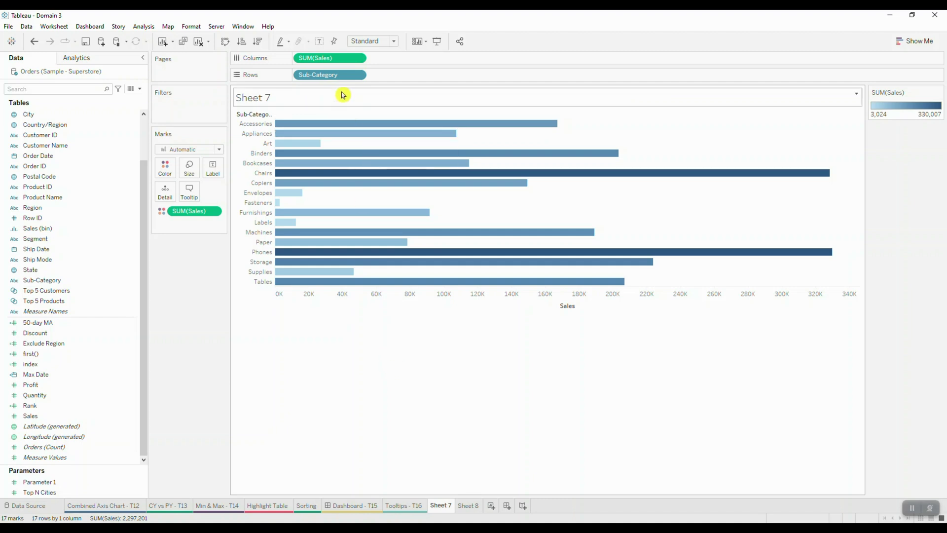
left_click(330, 64)
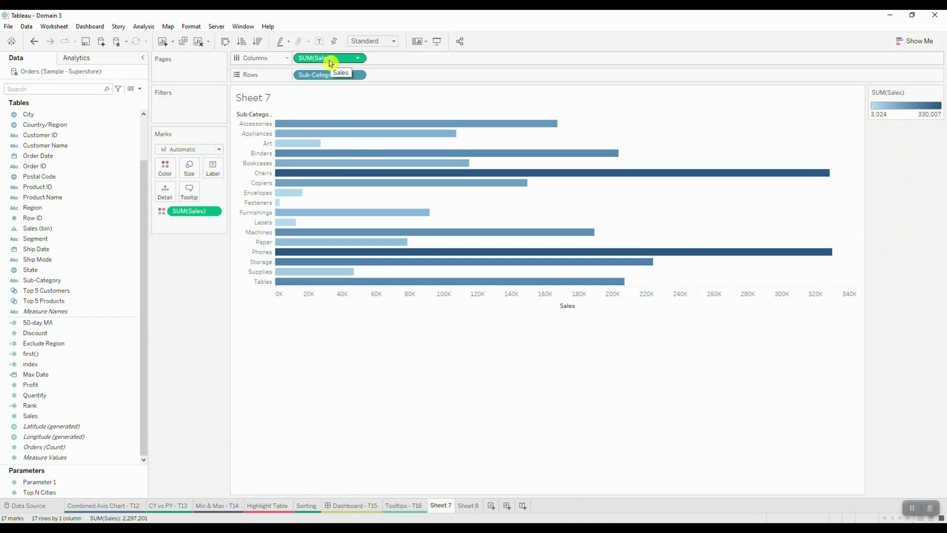
left_click(405, 506)
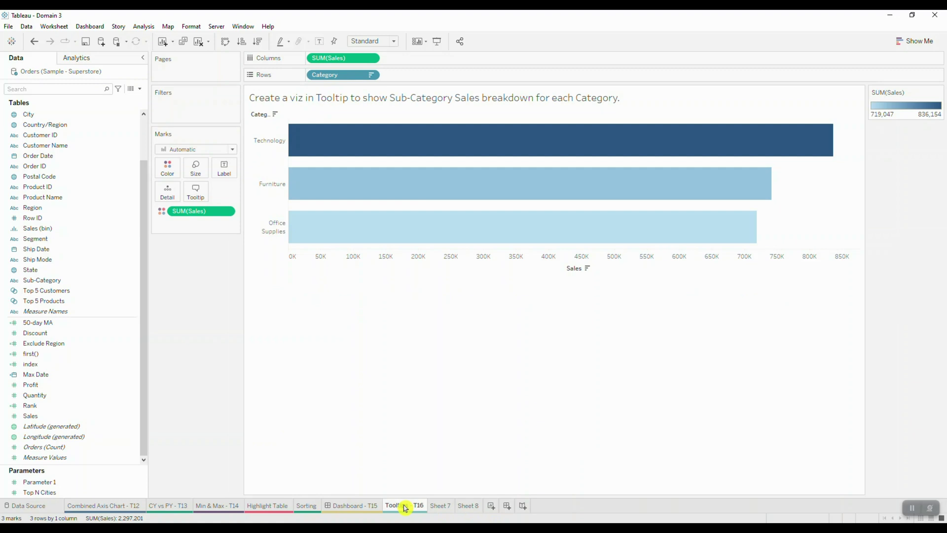
mouse_move(405, 508)
- Rename the Sheet 7 worksheet as "Target Sheet"
left_click(441, 506)
right_click(443, 508)
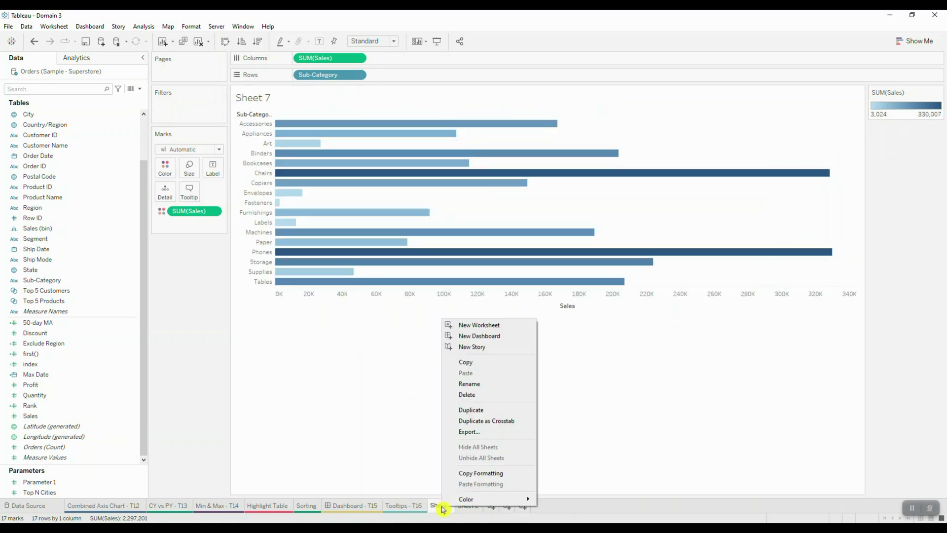
left_click(468, 384)
type("Target Sheet")
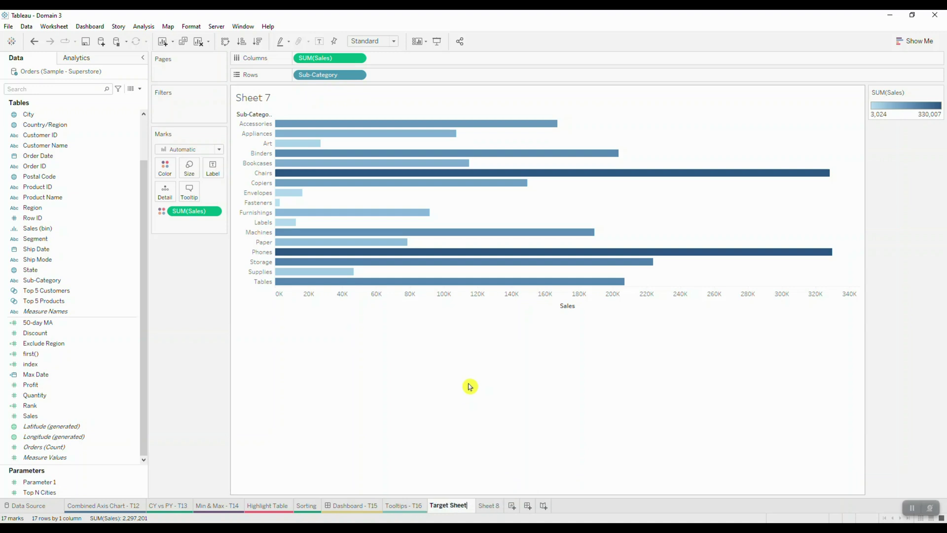
key("Return")
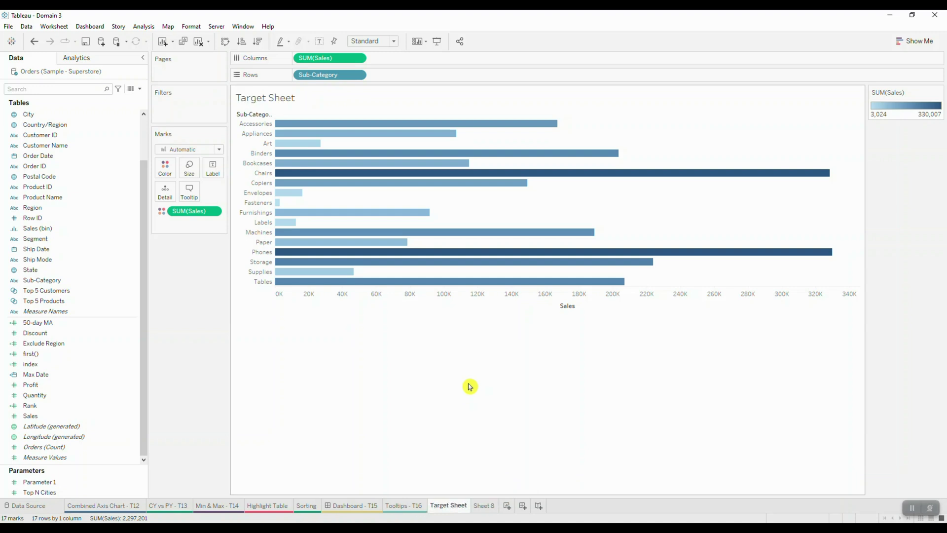
- Insert Target Sheet into the tooltip of the Tooltips - T16 chart, with a blank line between it and the Category text
left_click(418, 506)
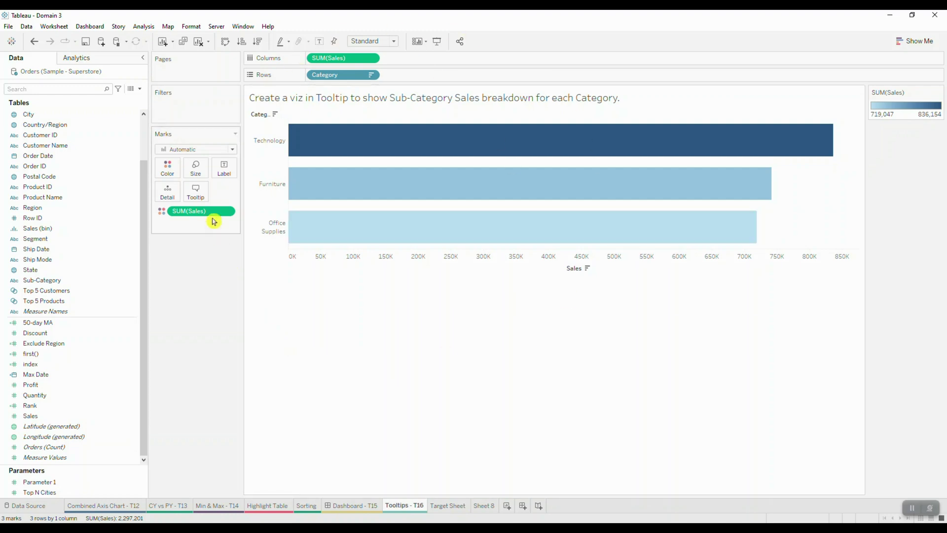
left_click(196, 192)
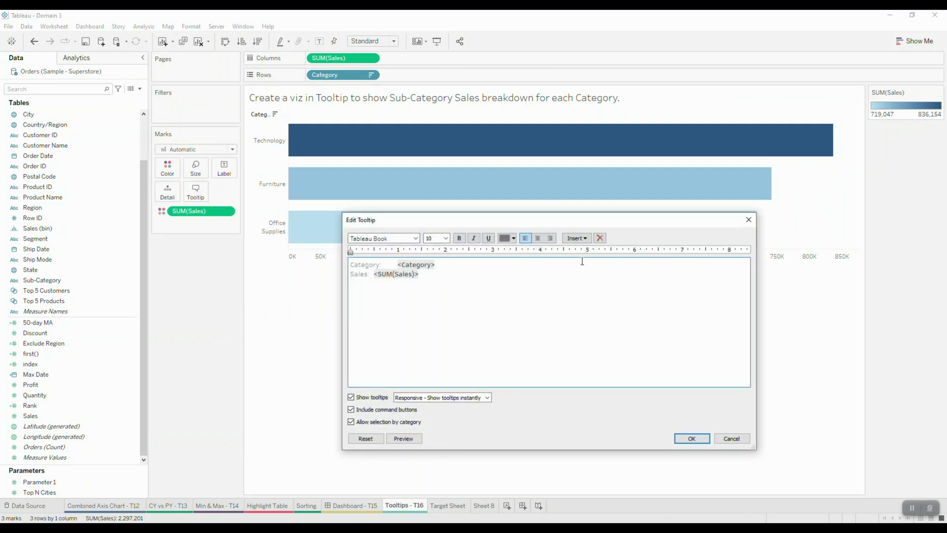
left_click(586, 240)
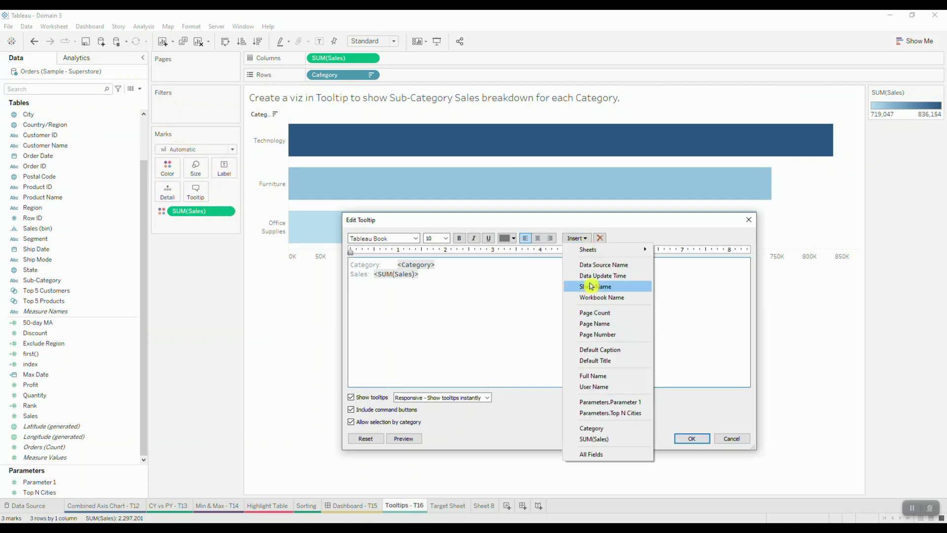
mouse_move(596, 252)
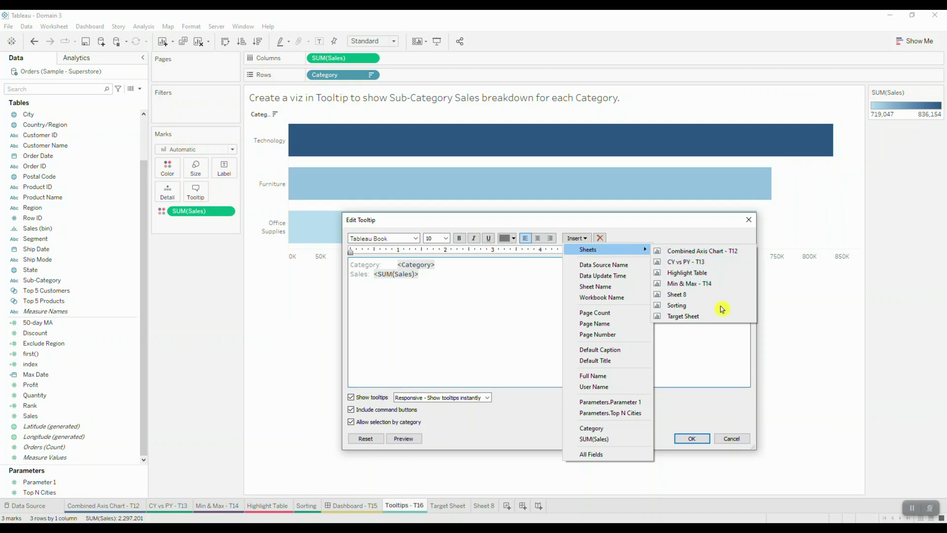
left_click(700, 316)
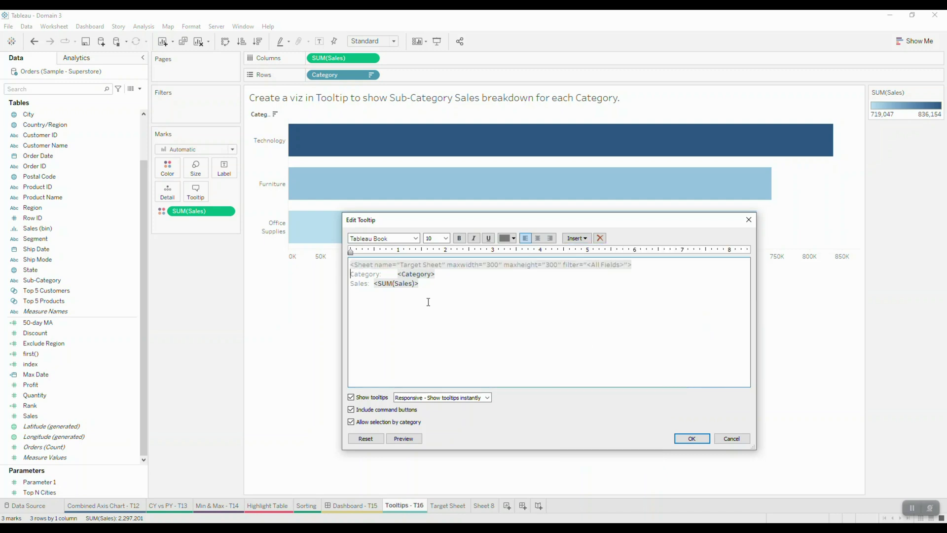
left_click(354, 272)
key("Return")
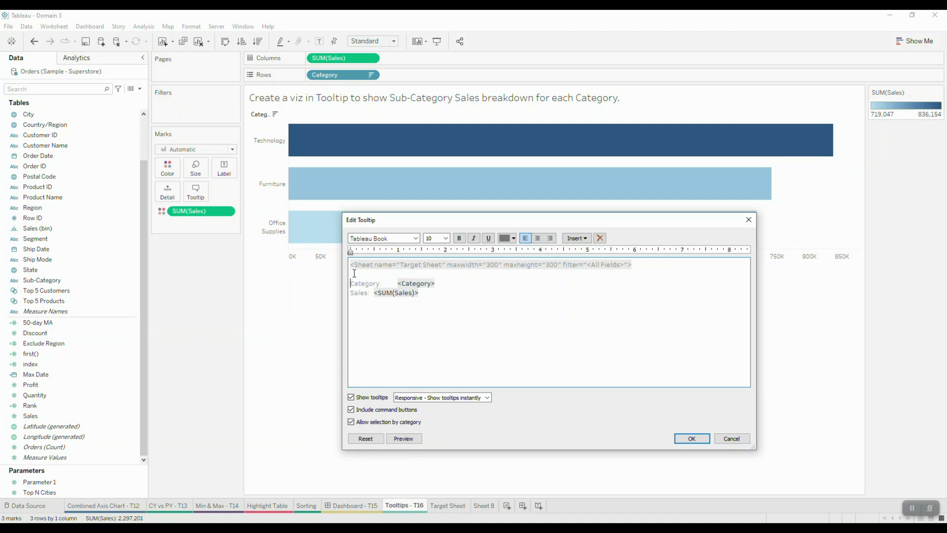
left_click(445, 265)
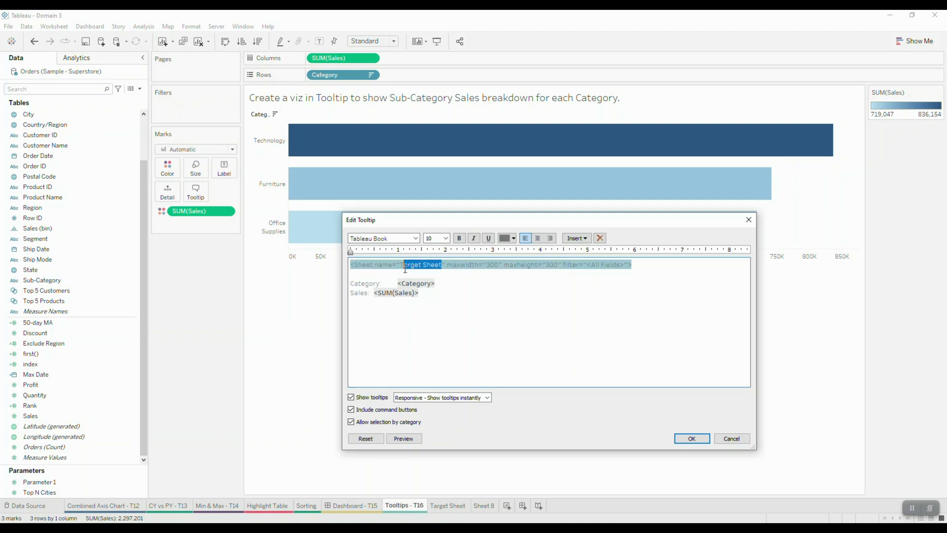
left_click(490, 313)
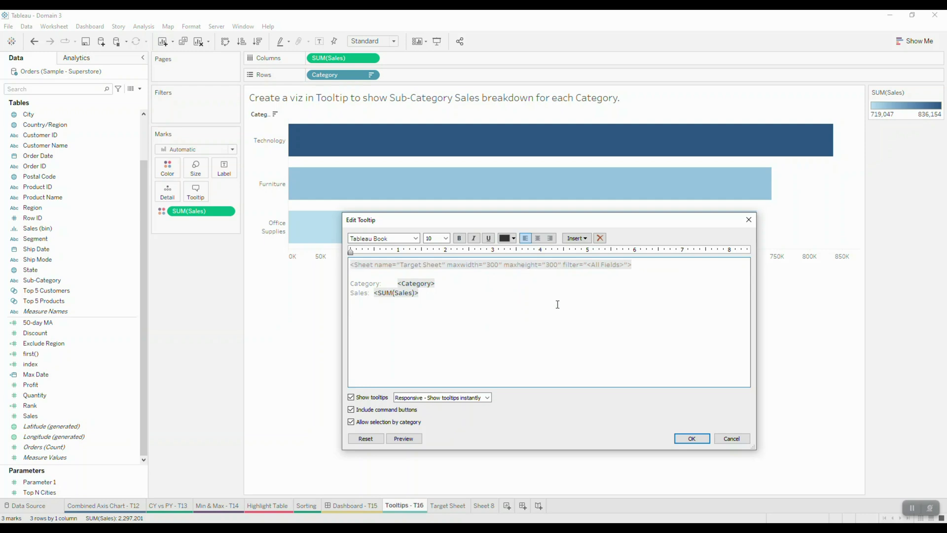
left_click(700, 440)
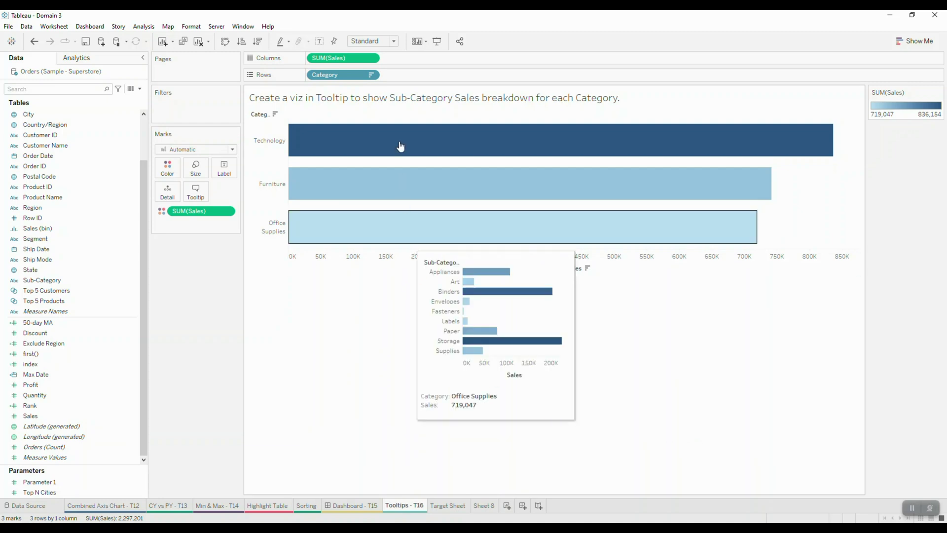
- Check the embedded Sub-Category chart in the tooltips of the Technology, Furniture and Office Supplies bars
mouse_move(401, 141)
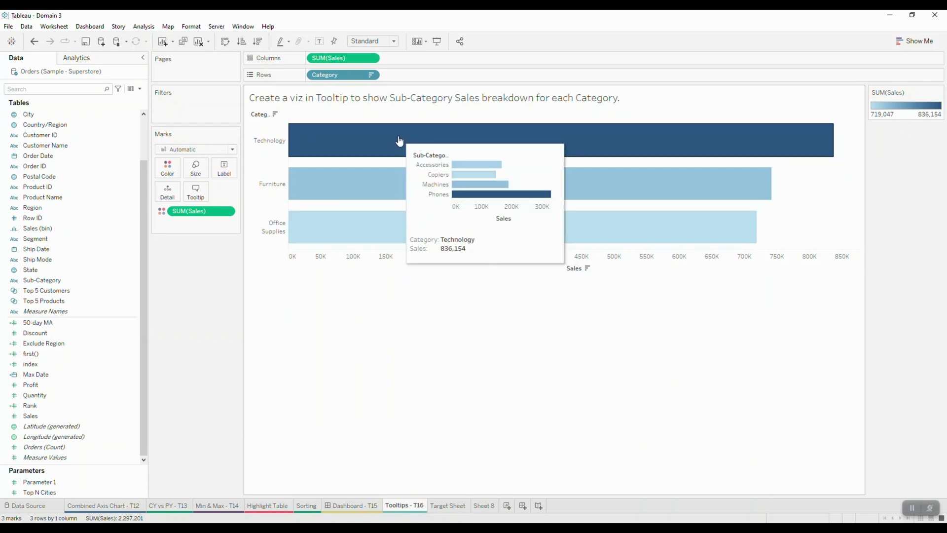
mouse_move(380, 186)
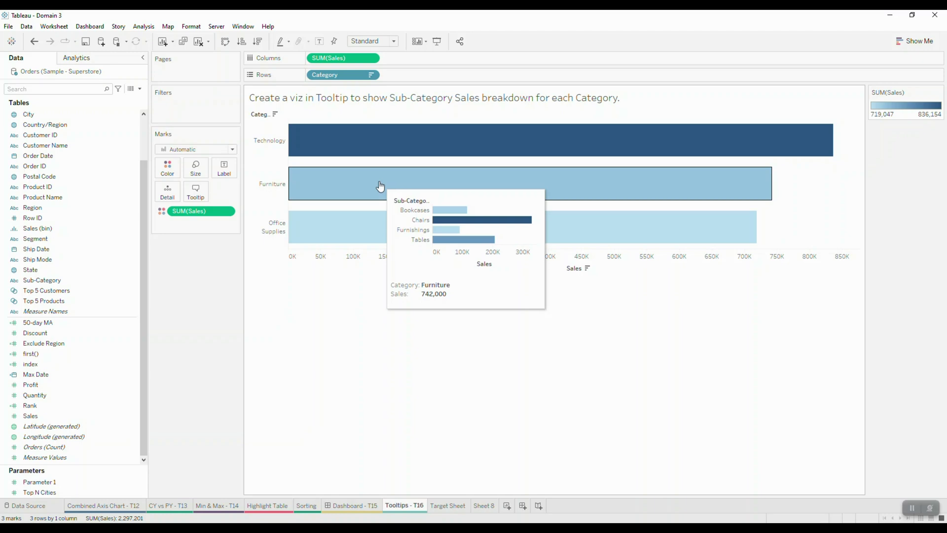
mouse_move(378, 229)
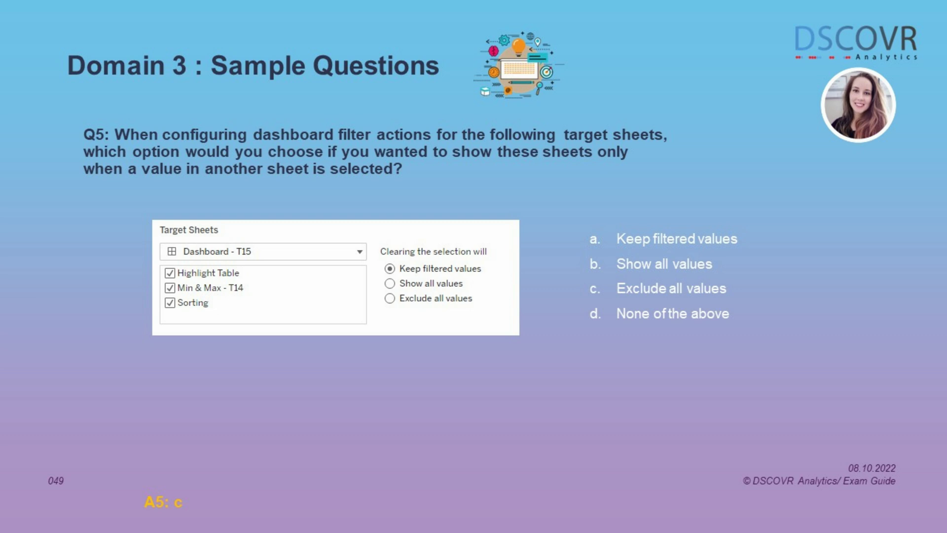
key("Right")
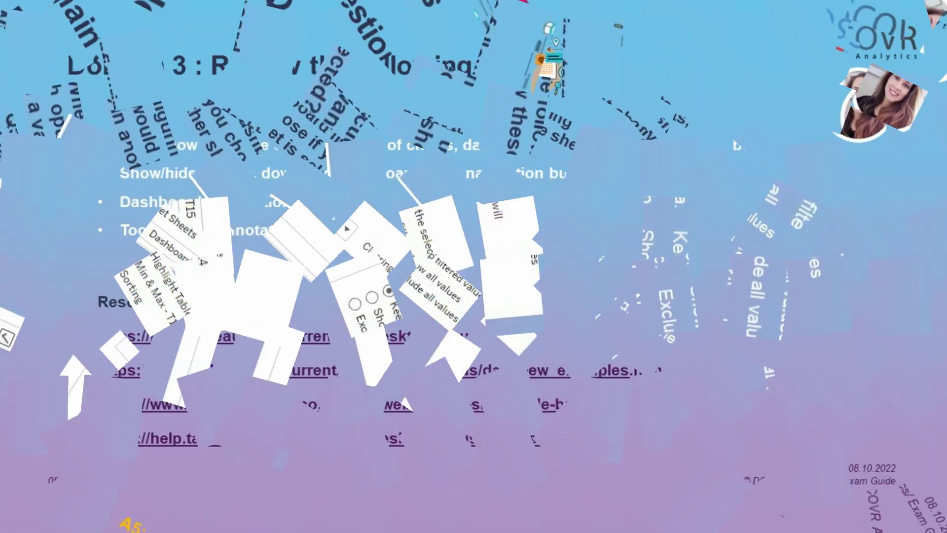